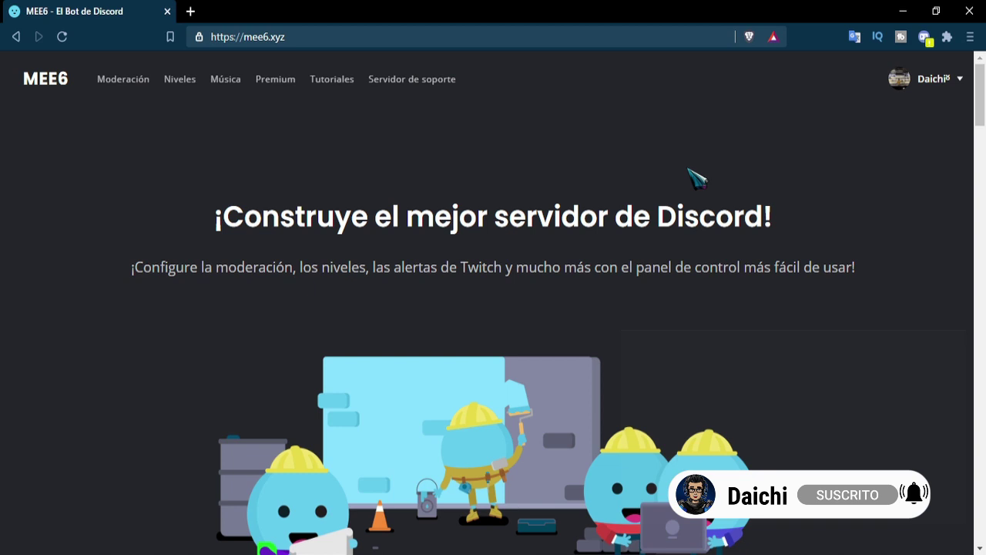
Add the MEE6 bot to the last server in the dashboard list and authorize it with all requested permissions
scroll(392, 446, down, 3)
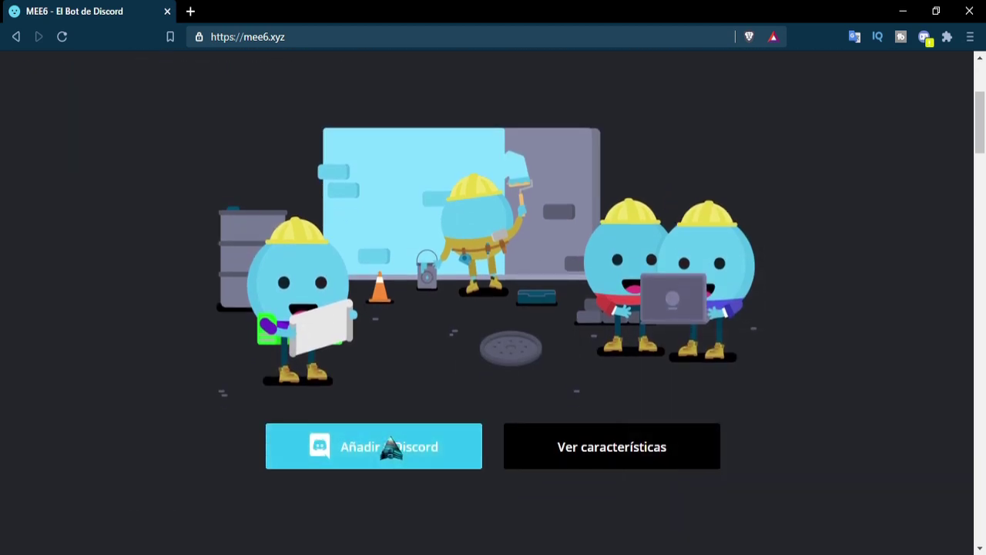
click(367, 458)
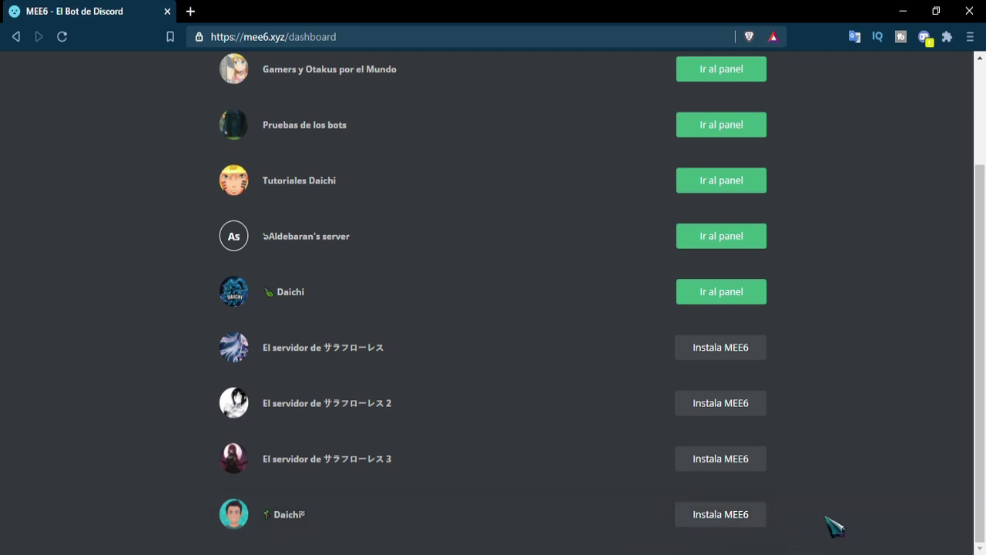
click(720, 523)
scroll(207, 408, down, 1)
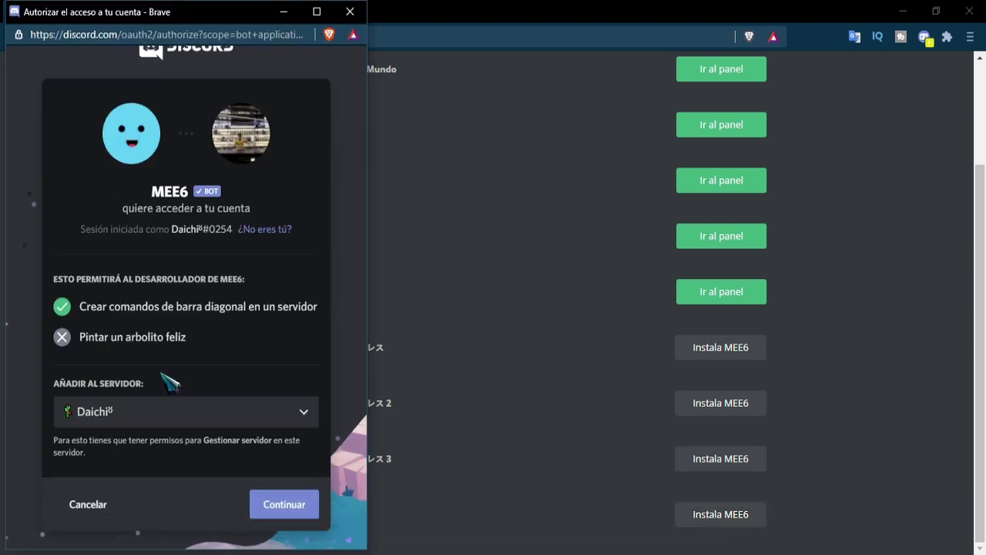
click(291, 504)
scroll(287, 487, down, 4)
click(279, 504)
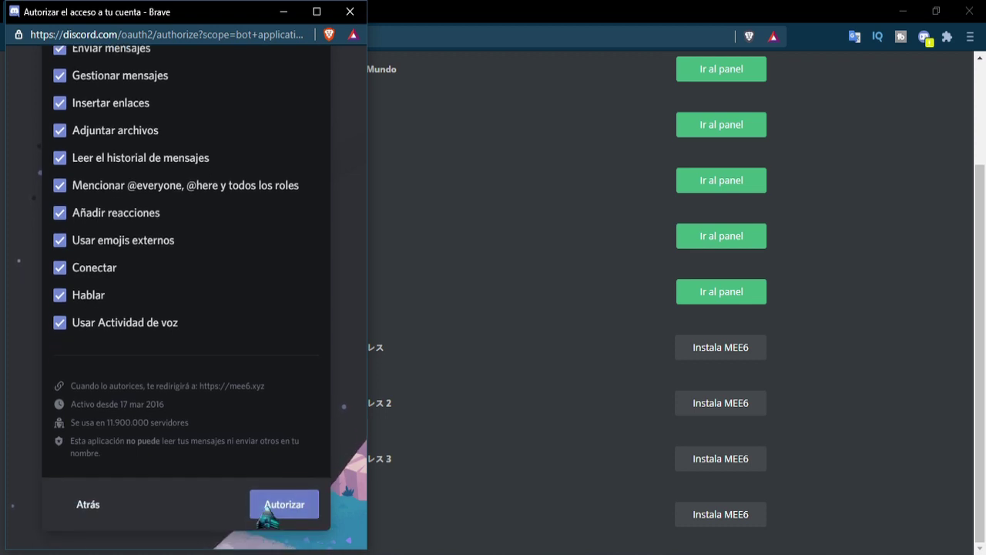
click(100, 421)
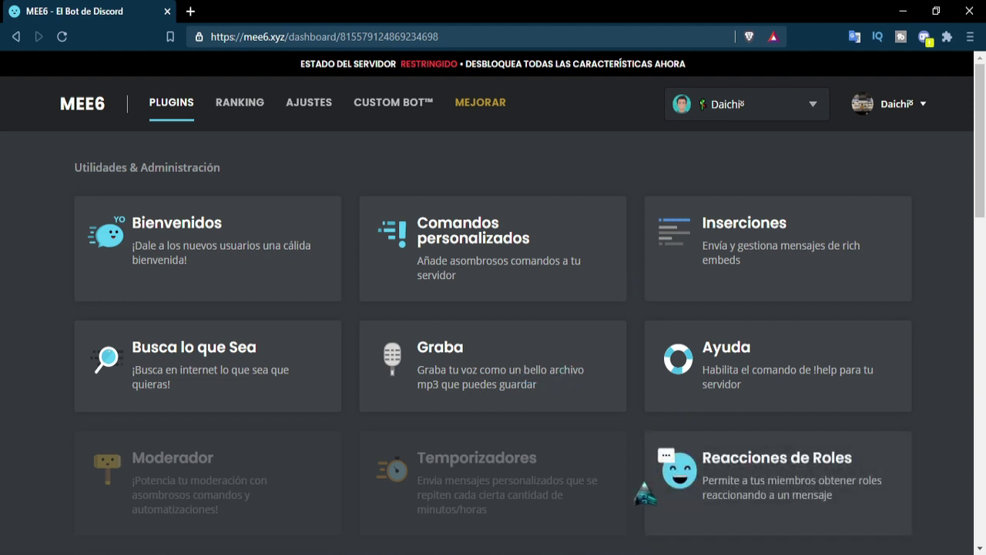
Switch to Discord and check the MEE6 role's Administrator permission in the server's role settings
key(alt+Tab)
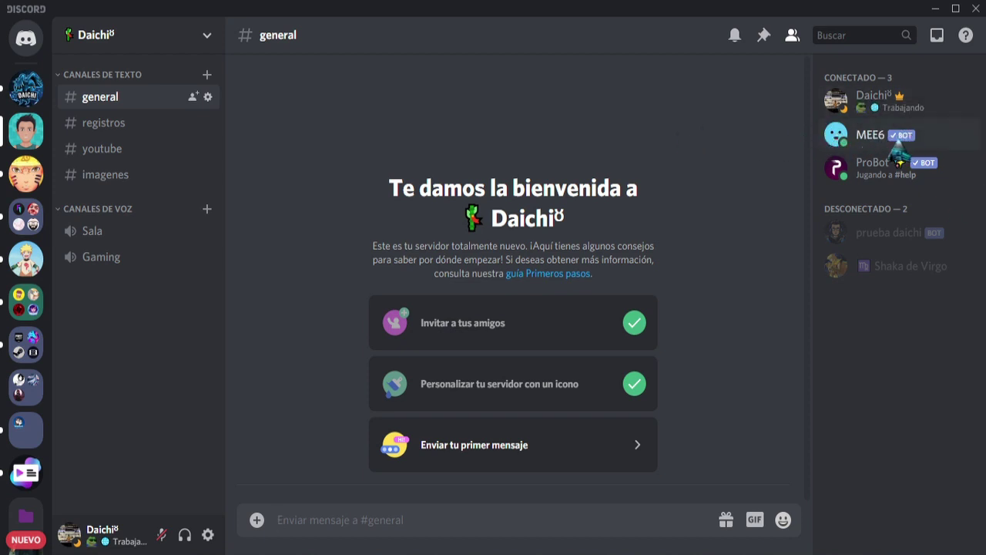
click(124, 40)
click(130, 139)
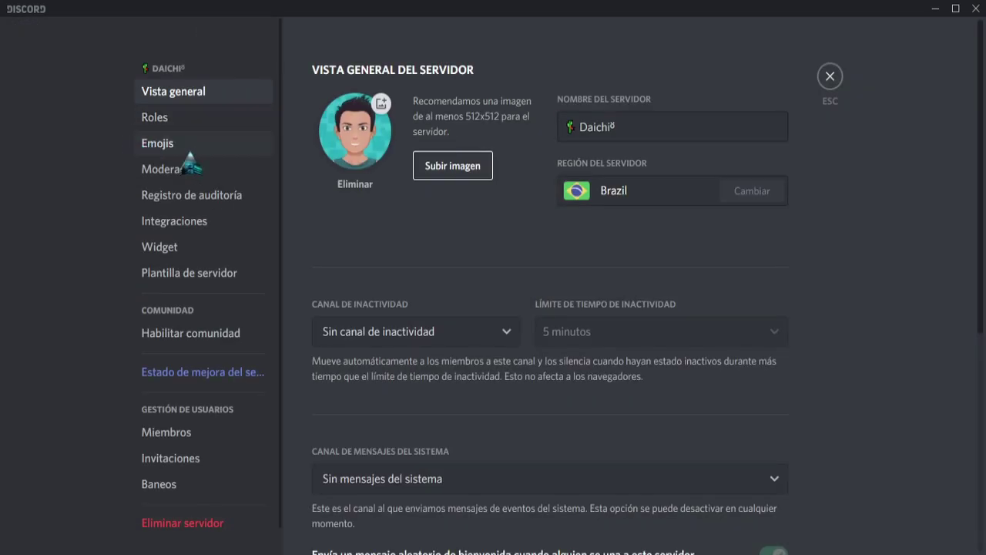
click(154, 117)
click(332, 192)
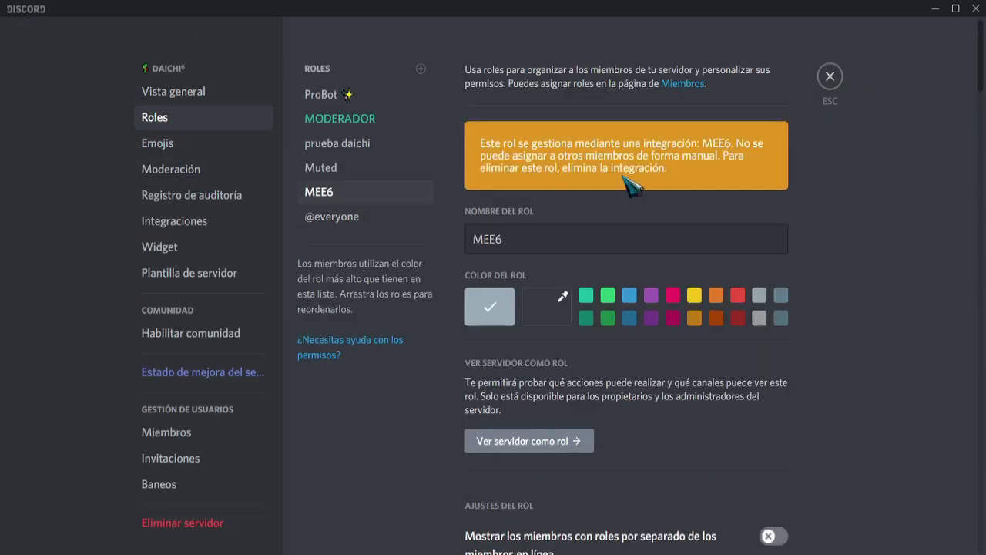
scroll(805, 297, down, 10)
scroll(819, 315, down, 20)
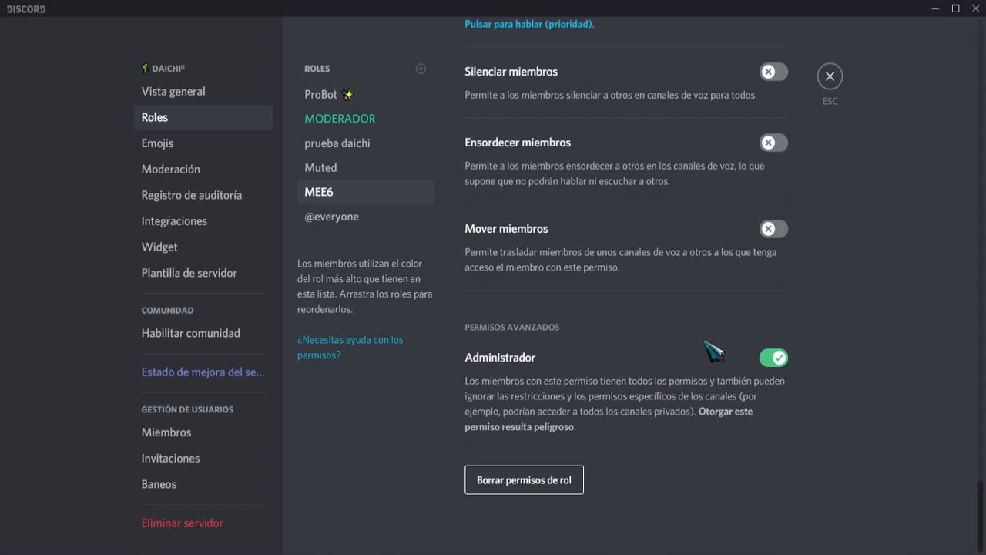
click(832, 84)
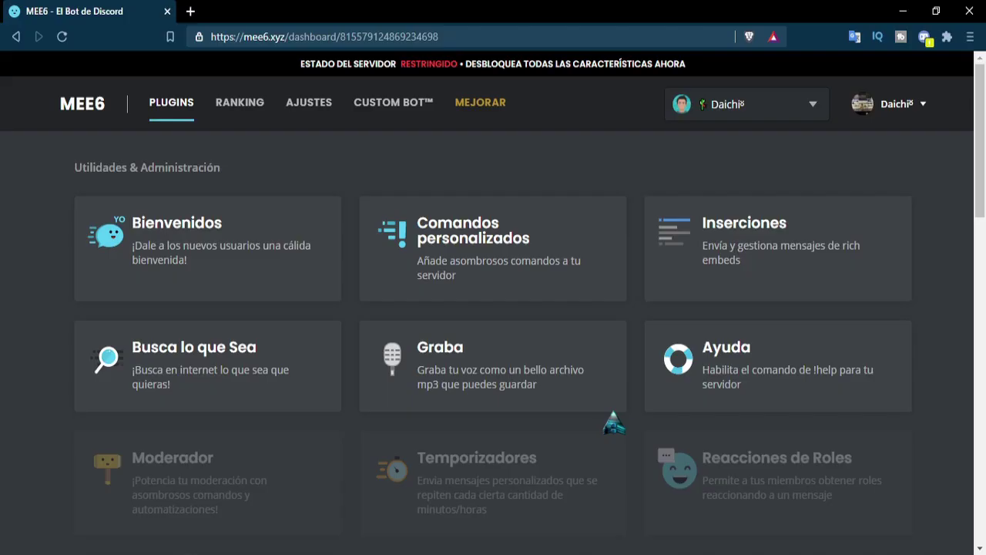
Enable the Estadísticas plugin for the server in the MEE6 dashboard
scroll(616, 401, down, 4)
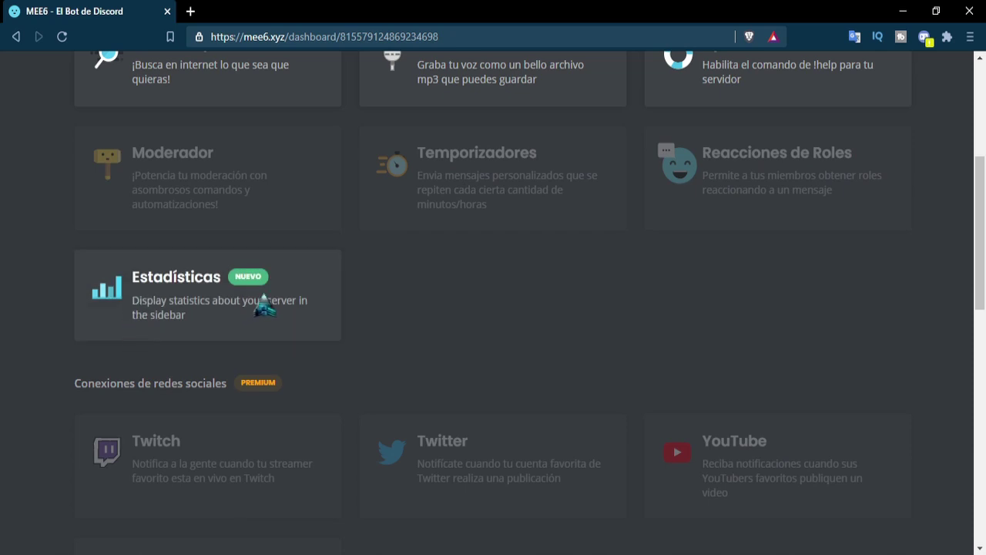
click(205, 297)
click(678, 335)
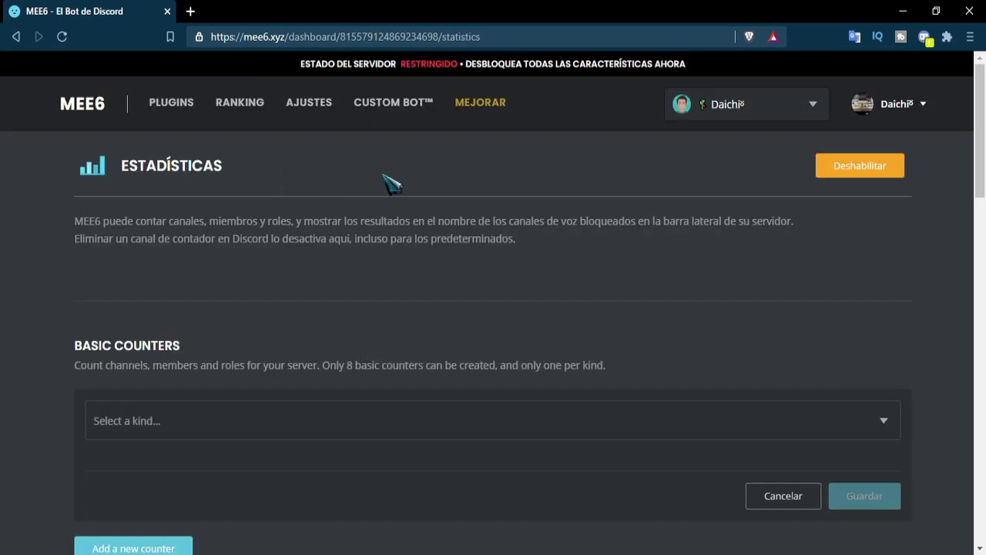
Examine the kinds available for basic counters on the statistics page
scroll(392, 185, down, 3)
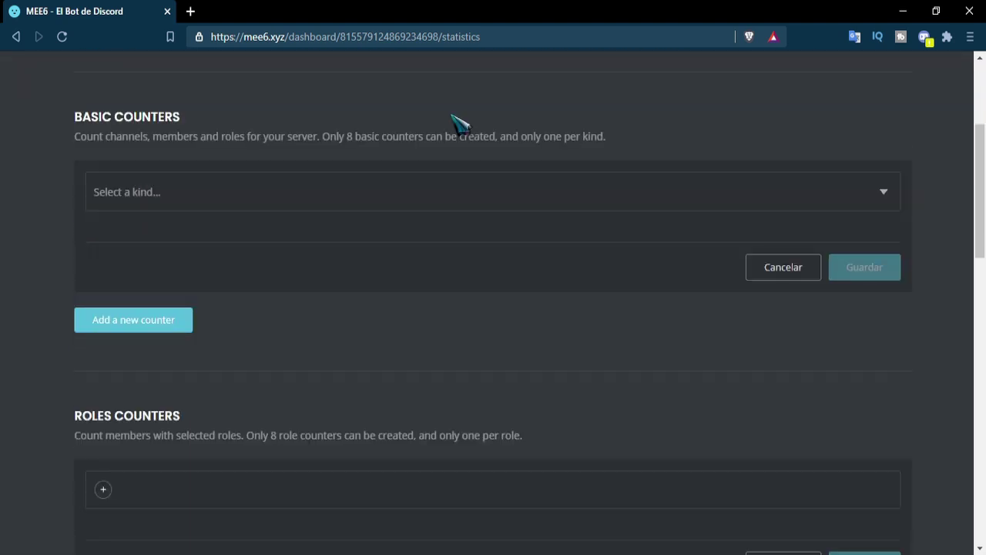
click(433, 192)
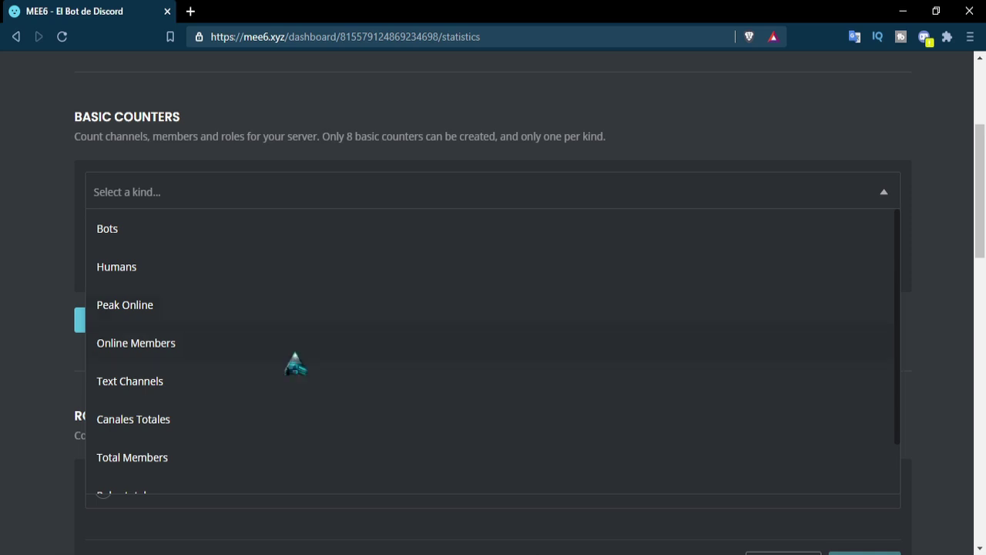
scroll(296, 364, down, 1)
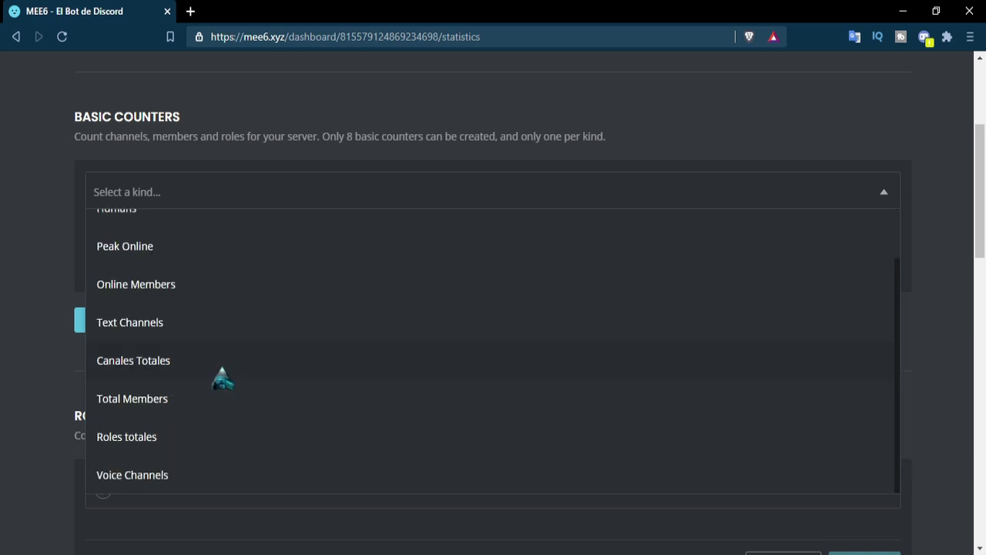
scroll(225, 383, down, 1)
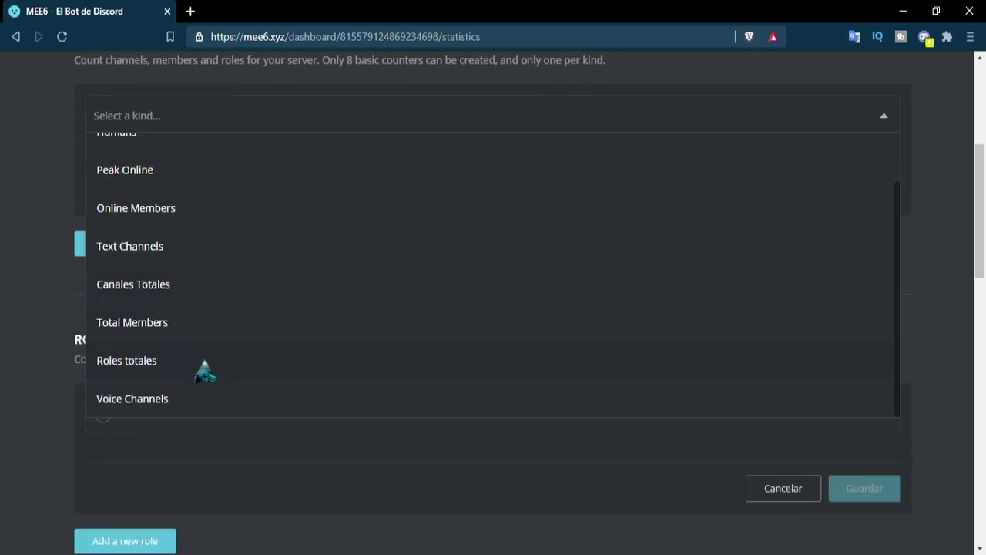
scroll(205, 372, down, 1)
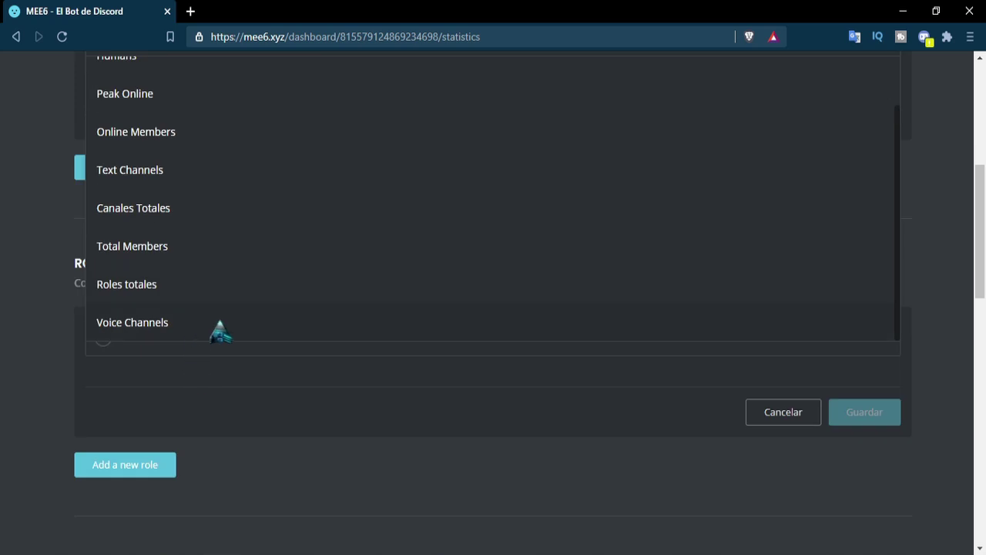
scroll(224, 327, up, 4)
click(577, 235)
Review the role, Twitch and YouTube counter sections of the statistics page
scroll(578, 234, down, 1)
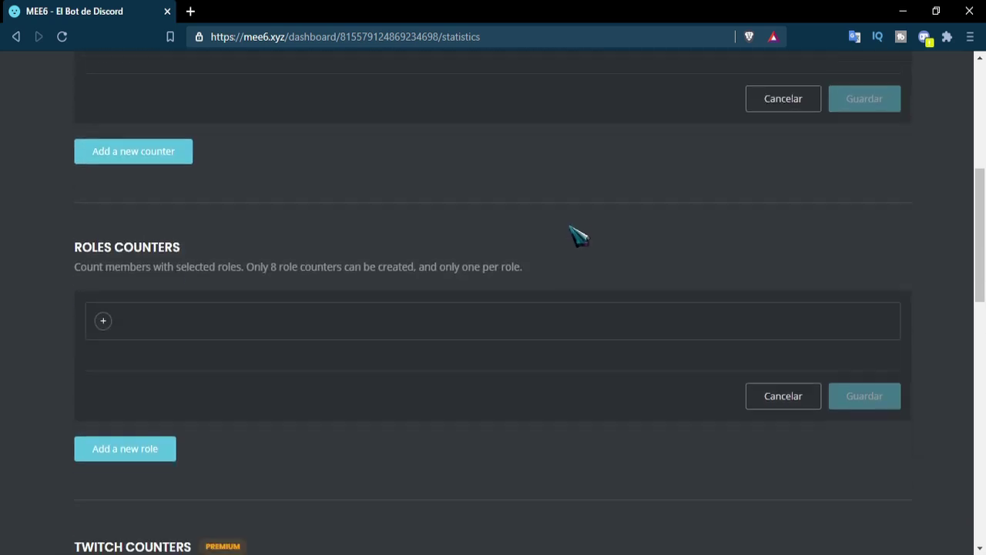
scroll(578, 235, down, 1)
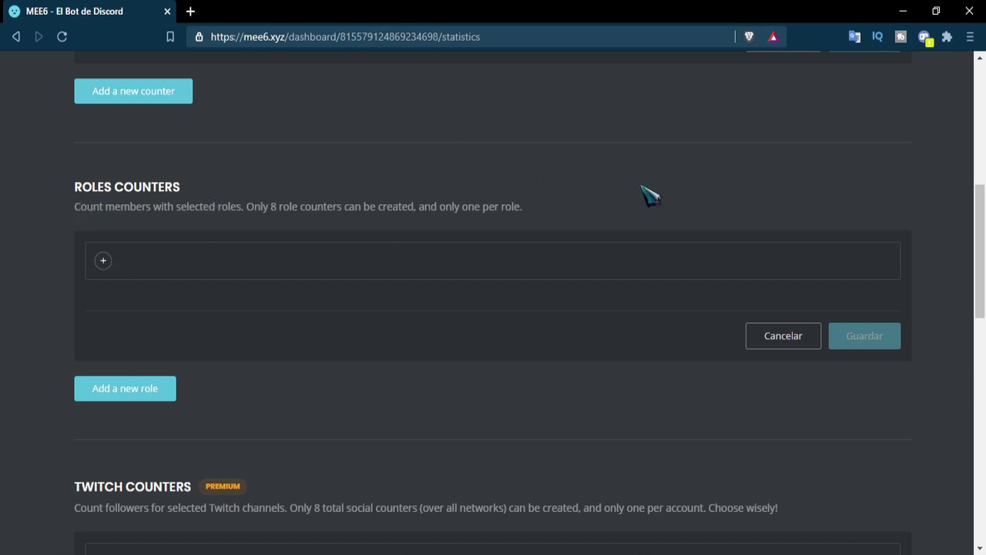
scroll(359, 260, down, 3)
scroll(366, 249, down, 2)
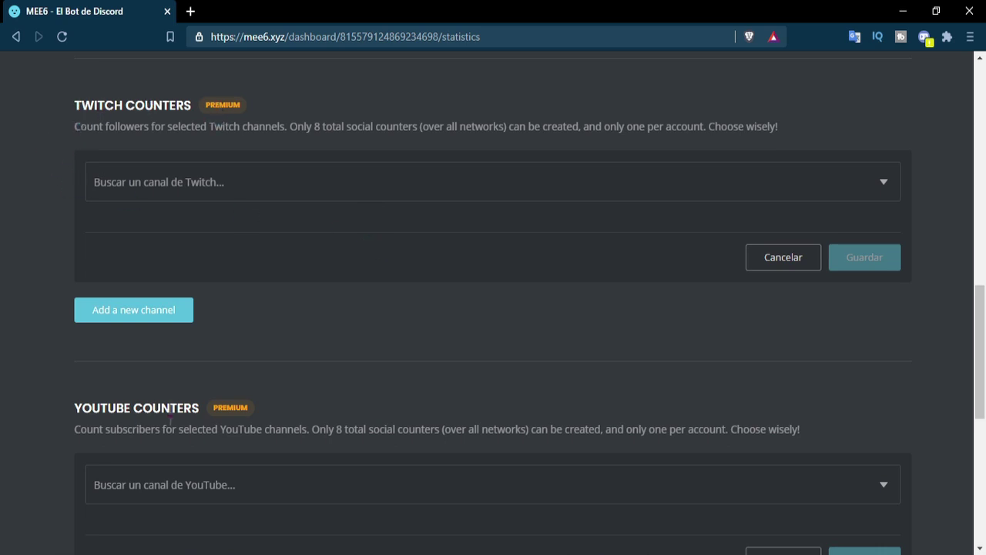
scroll(282, 418, down, 4)
scroll(462, 181, up, 12)
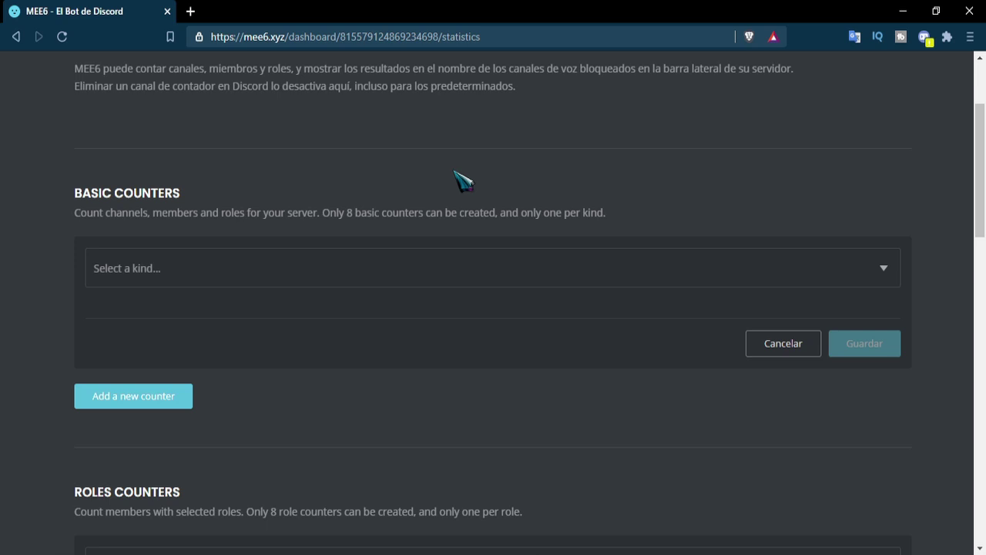
Create a basic counter of kind Bots with the channel name "🐵 robot: {count}" and save it
click(815, 279)
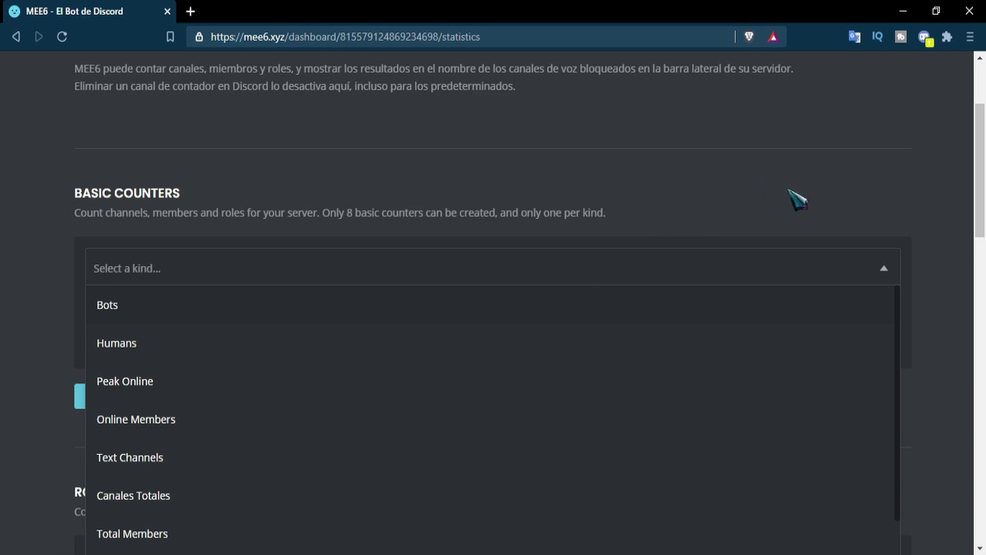
click(552, 314)
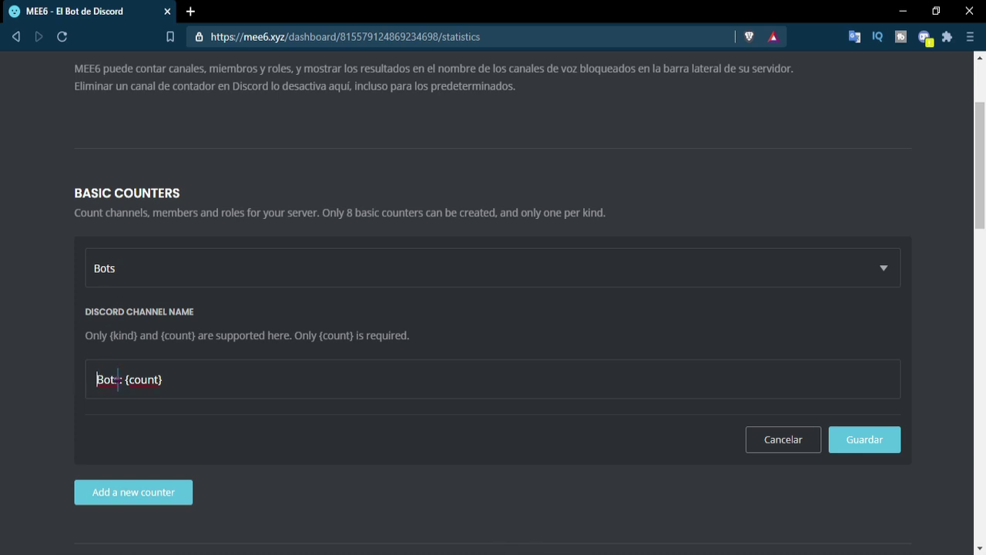
drag(117, 379, 96, 380)
text(robot)
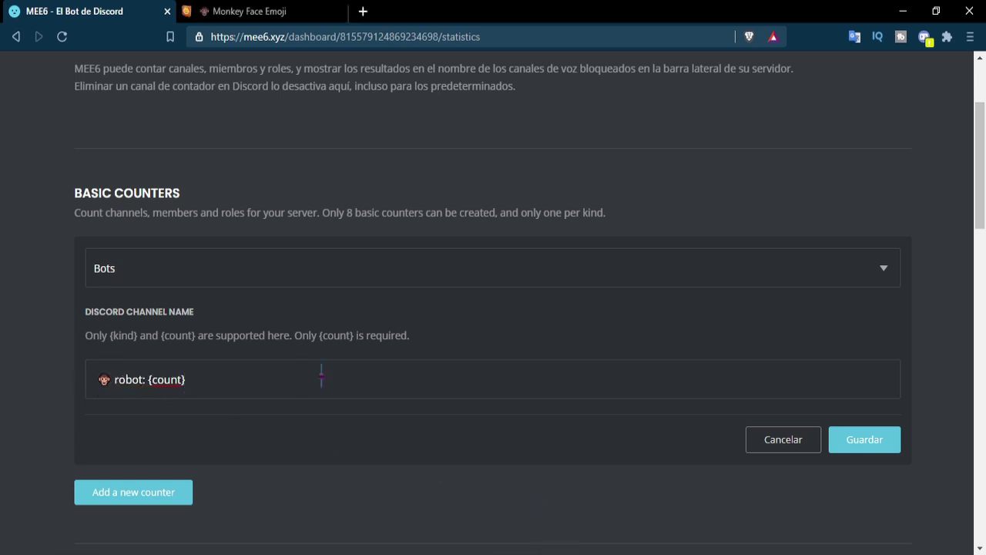
click(864, 438)
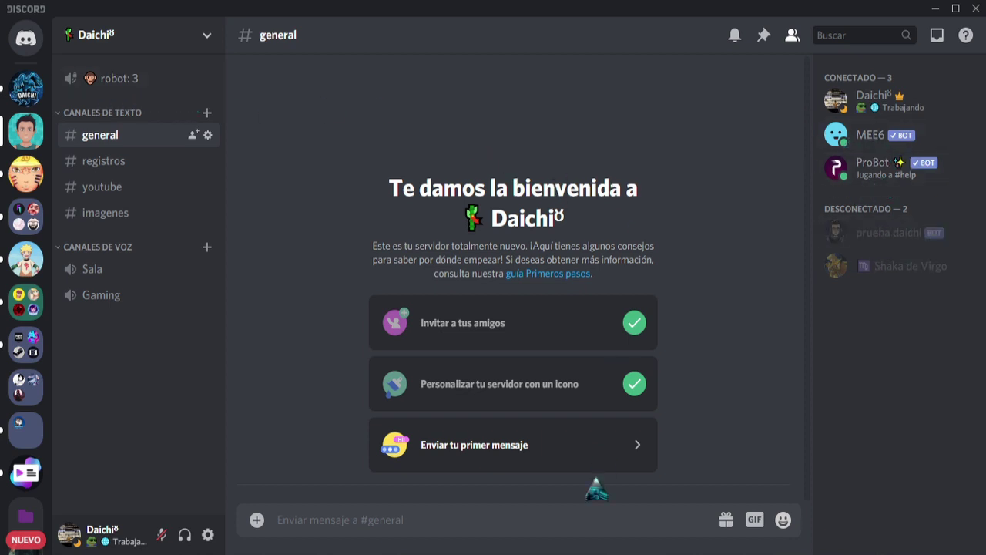
Return to the MEE6 dashboard and save a new Humans counter with the channel name "Humanos: {count}"
key(alt+Tab)
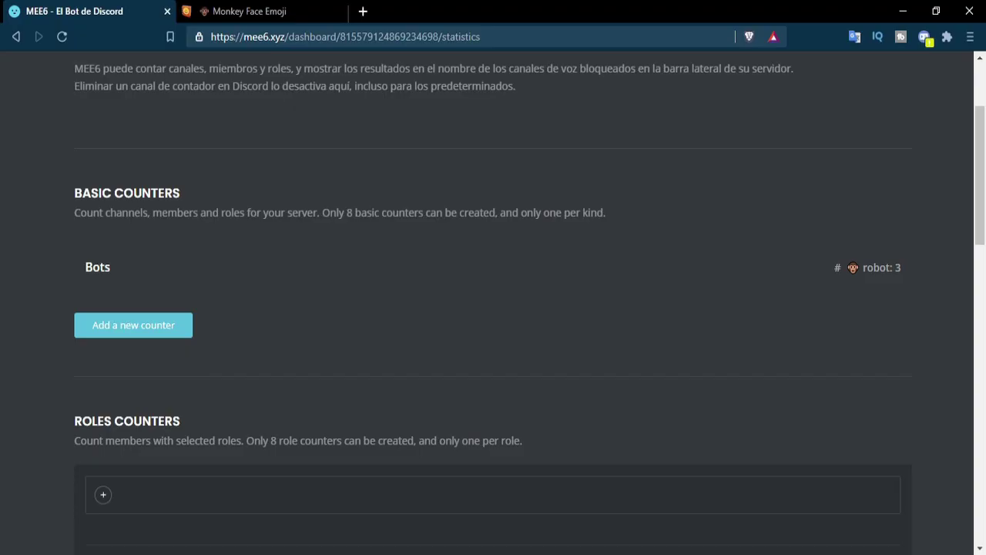
click(122, 331)
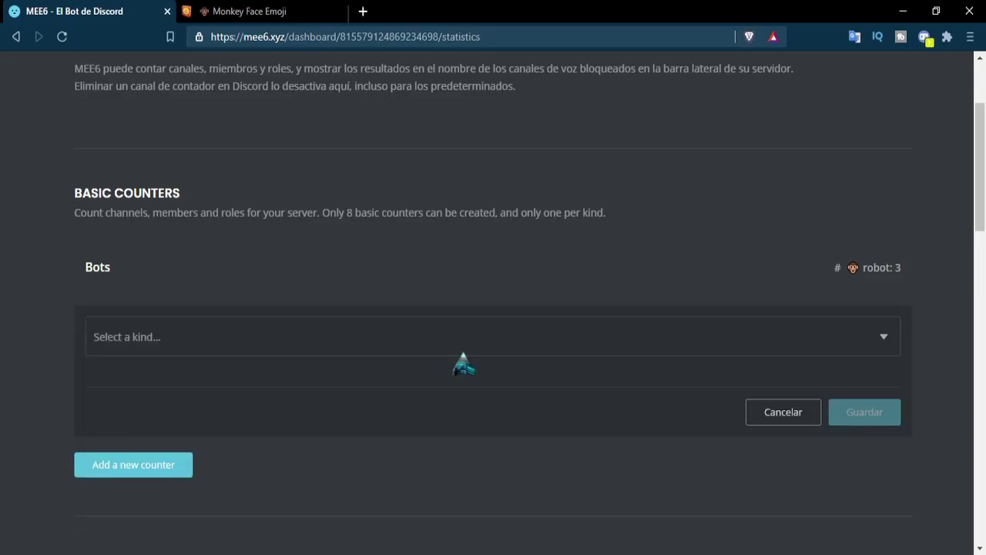
click(454, 339)
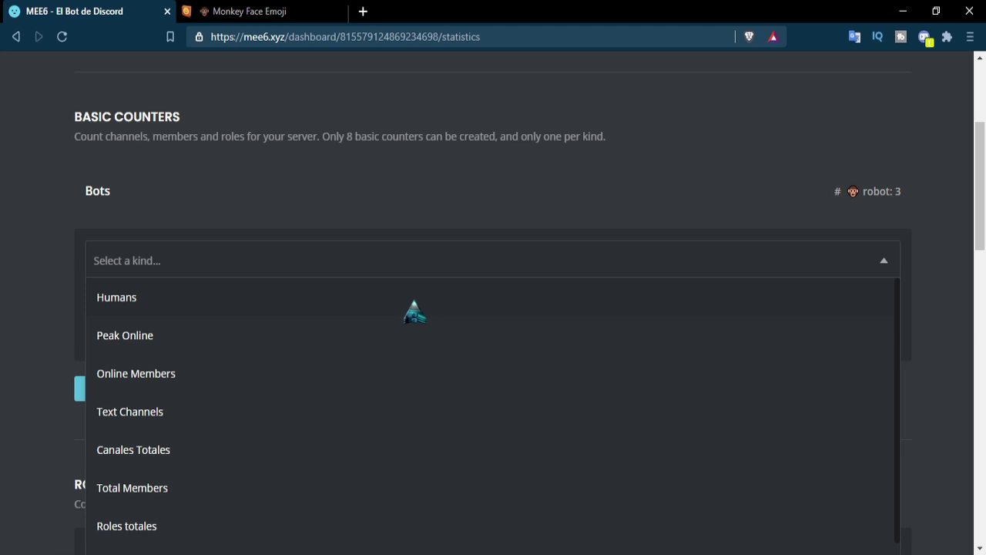
click(414, 312)
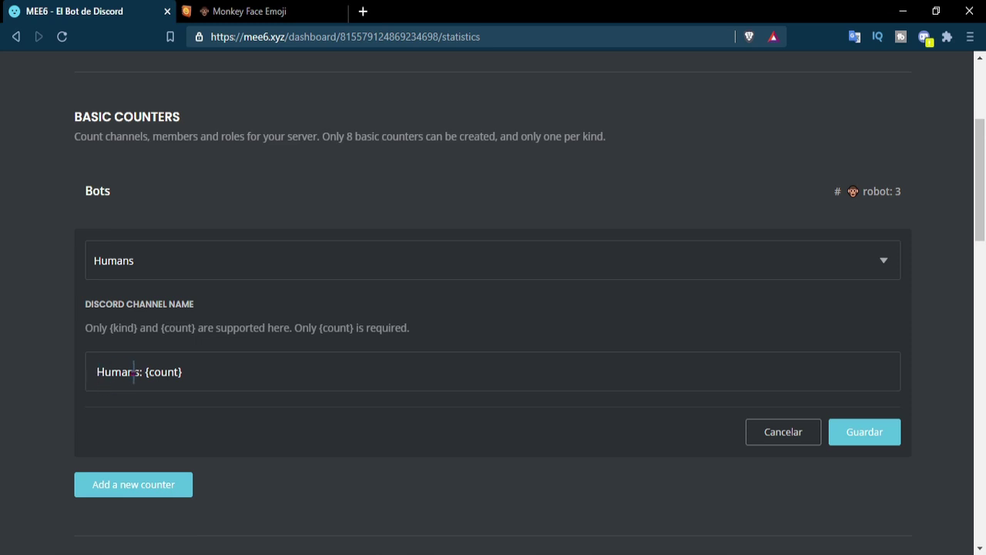
click(98, 371)
click(132, 371)
text(o)
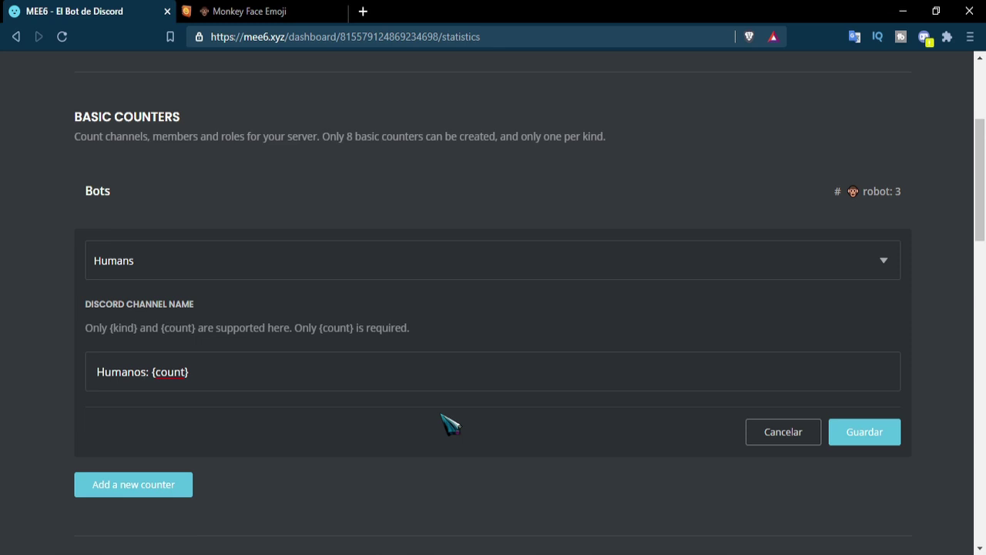
click(874, 433)
Add a Peak Online basic counter with its default channel name and save it
click(112, 322)
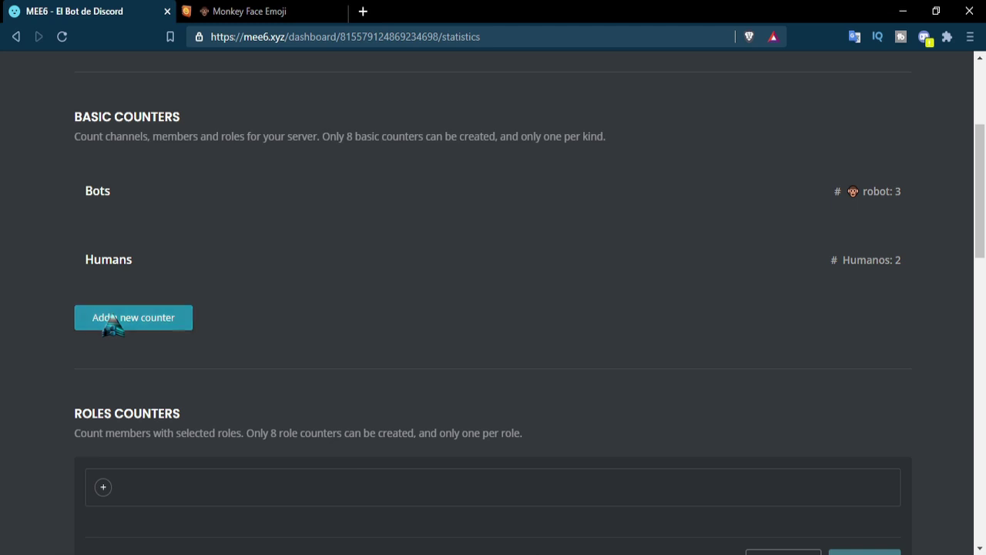
click(158, 341)
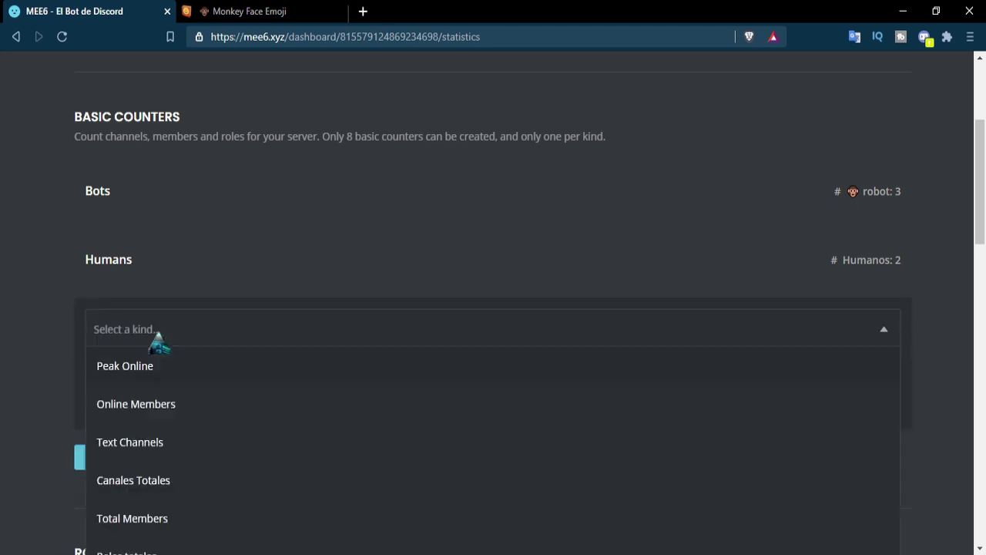
click(171, 370)
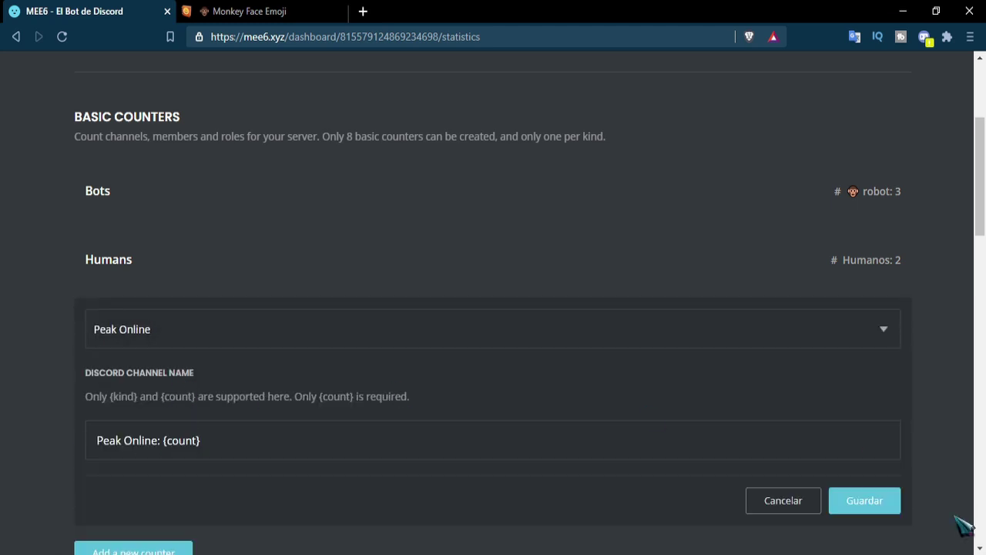
click(867, 502)
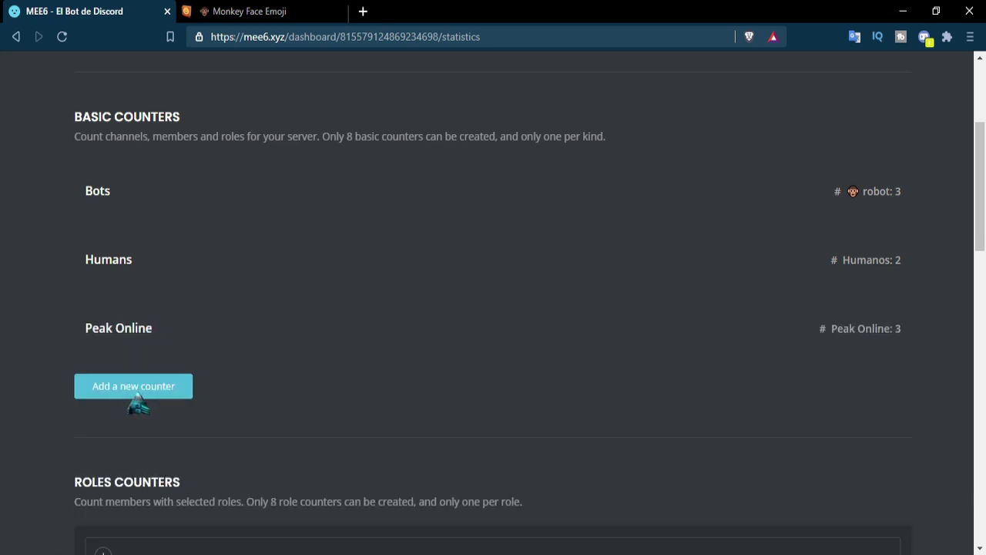
Add an Online Members basic counter with its default channel name and save it
click(136, 401)
click(171, 409)
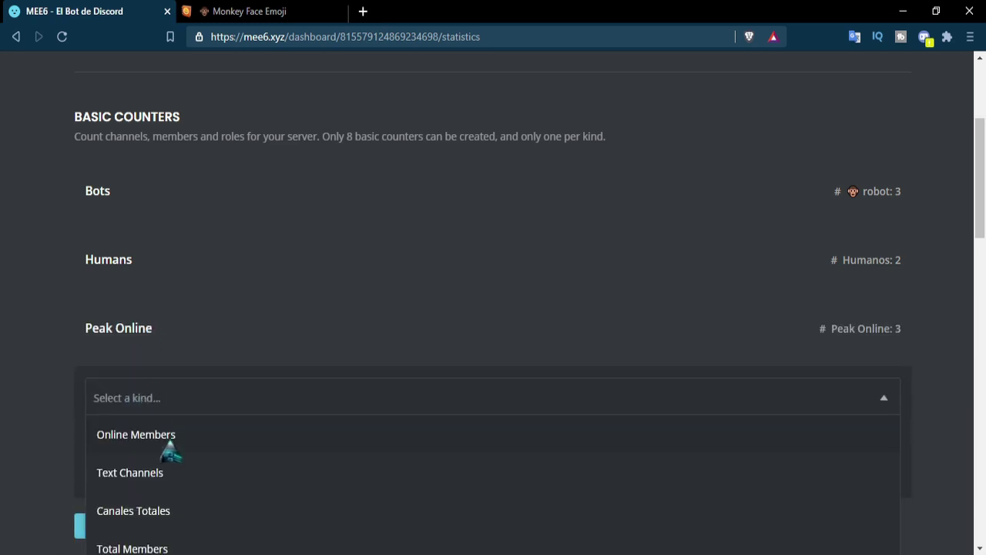
click(170, 450)
scroll(903, 508, down, 3)
click(868, 420)
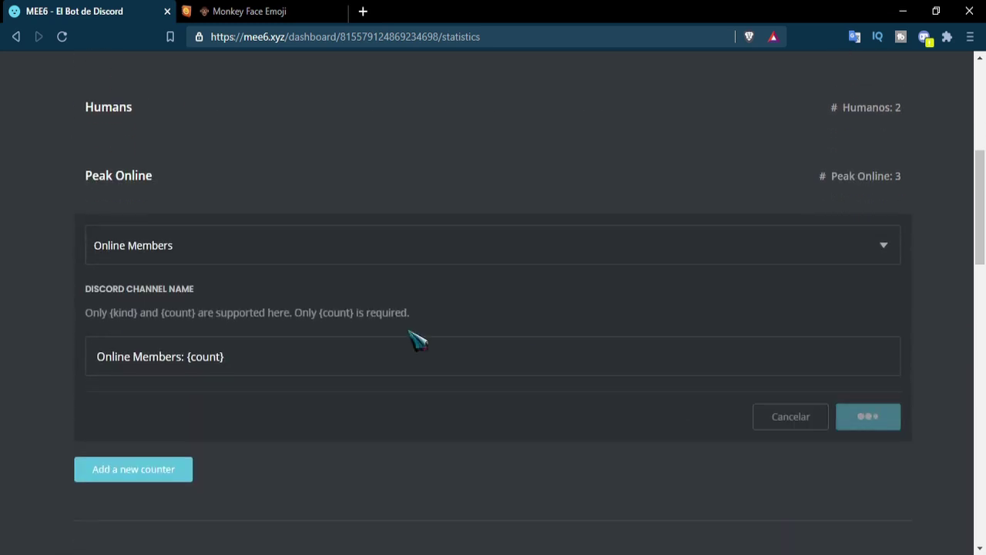
Create and save a basic counter of kind Canales Totales, keeping the default channel name
click(138, 304)
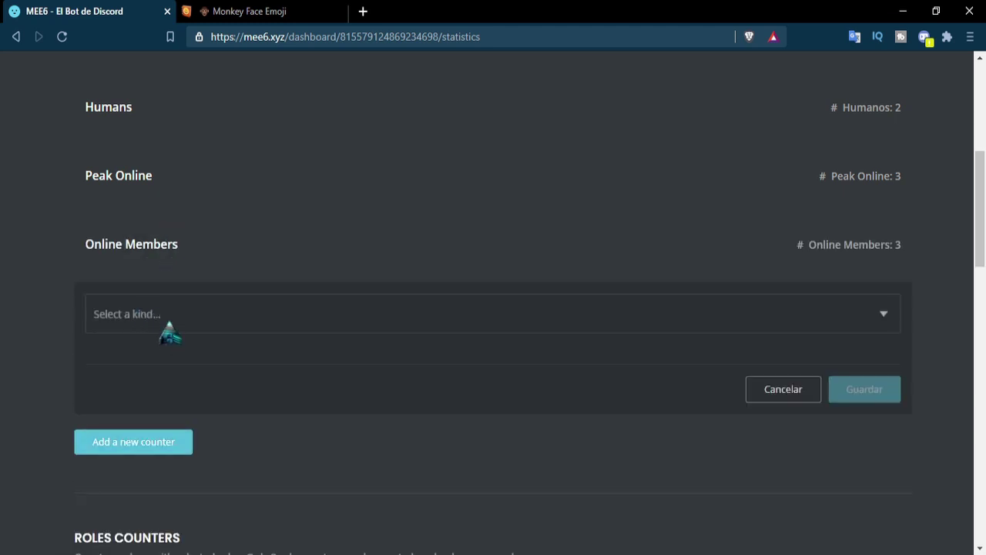
click(168, 328)
click(493, 403)
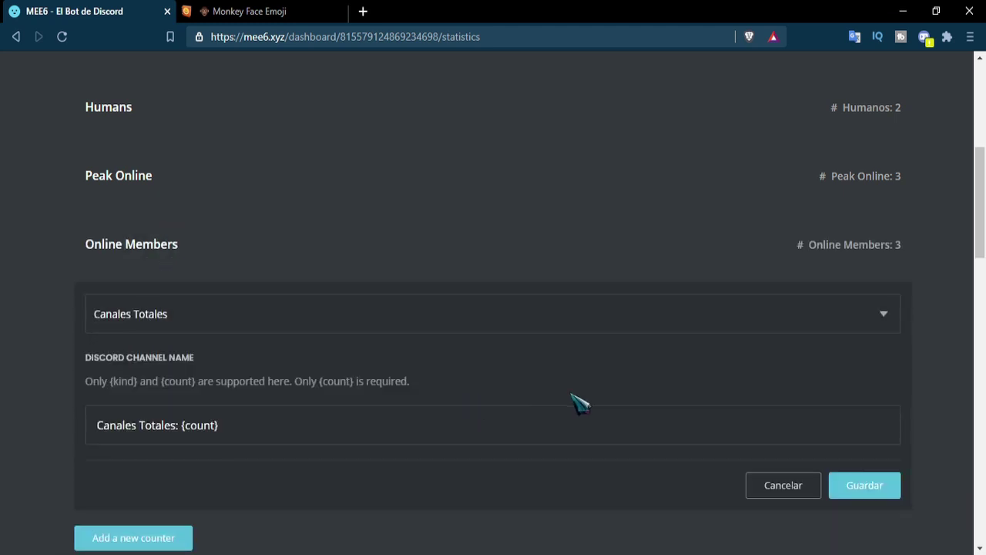
click(853, 494)
Add a Voice Channels basic counter, keep the name "Voice Channels: {count}" and save it
click(159, 378)
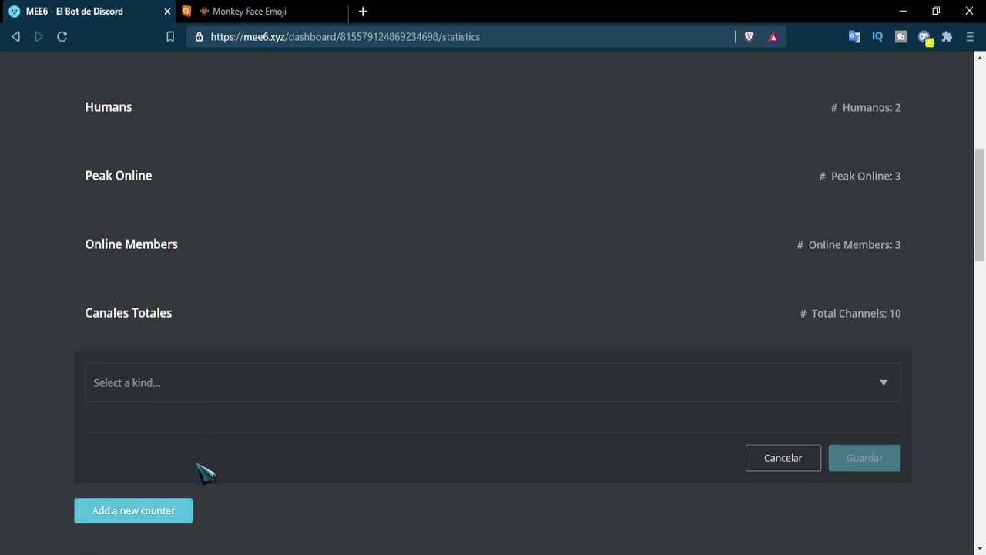
click(228, 395)
scroll(209, 505, down, 3)
click(192, 314)
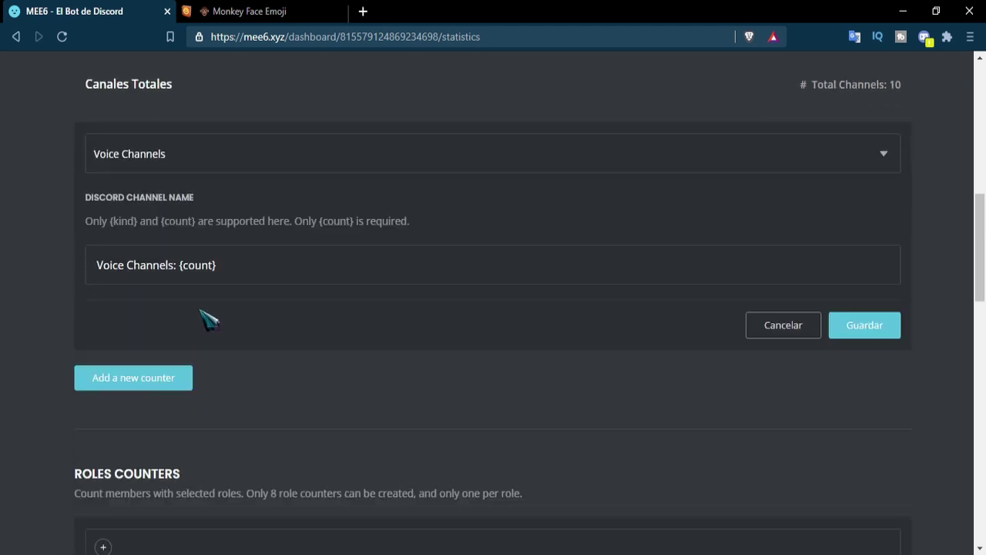
click(860, 333)
Create a role counter for the MODERADOR role with the channel name "MODERADOR: {count}" and save it
scroll(481, 274, up, 1)
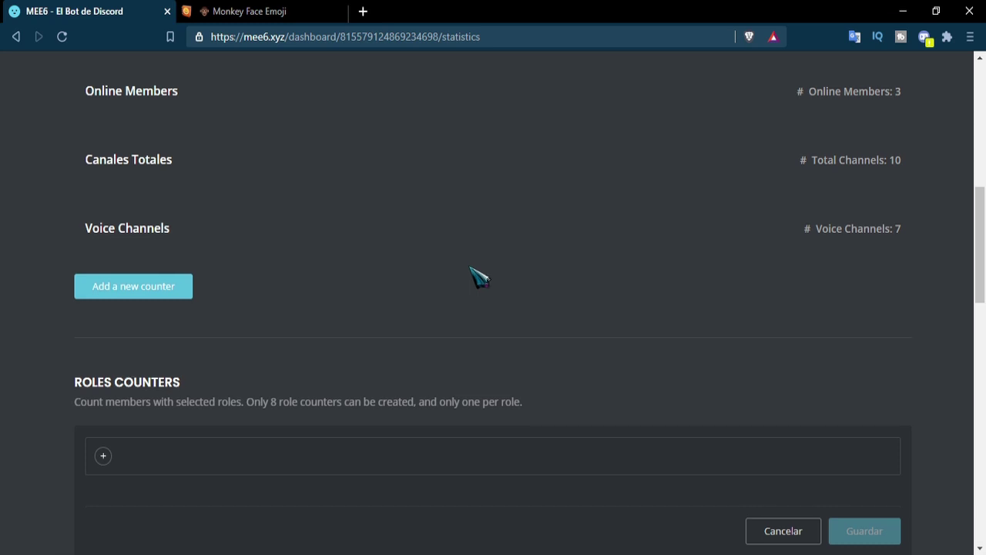
scroll(475, 275, down, 2)
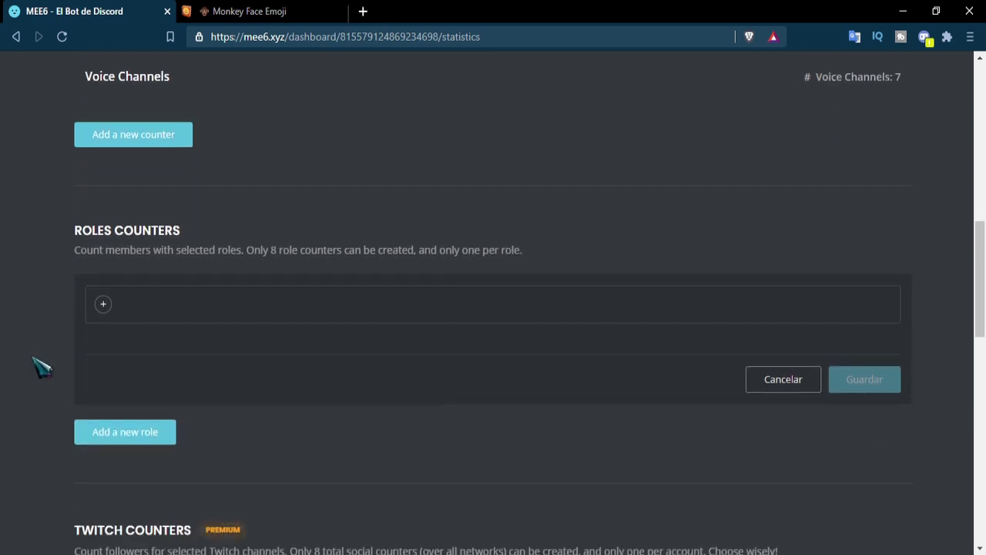
click(103, 304)
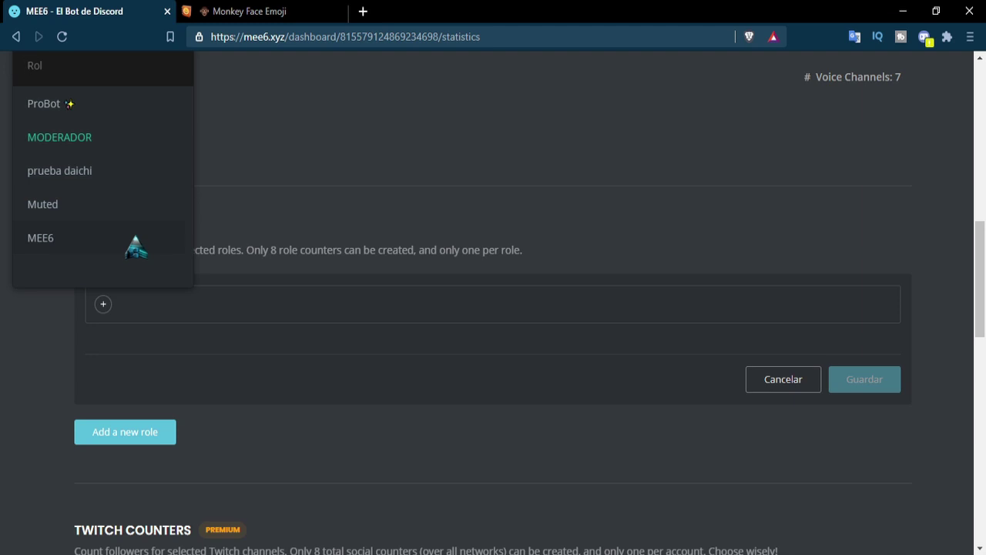
click(94, 140)
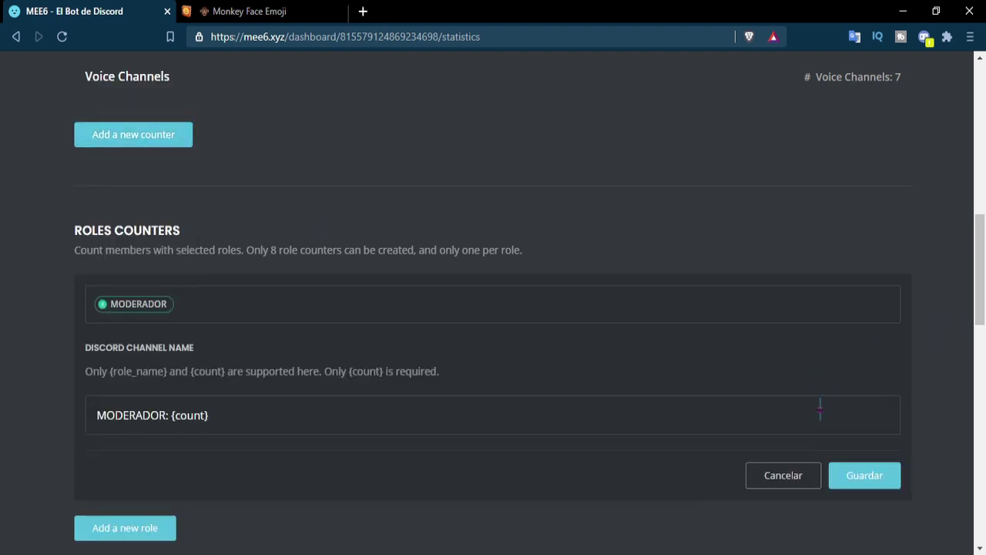
click(863, 476)
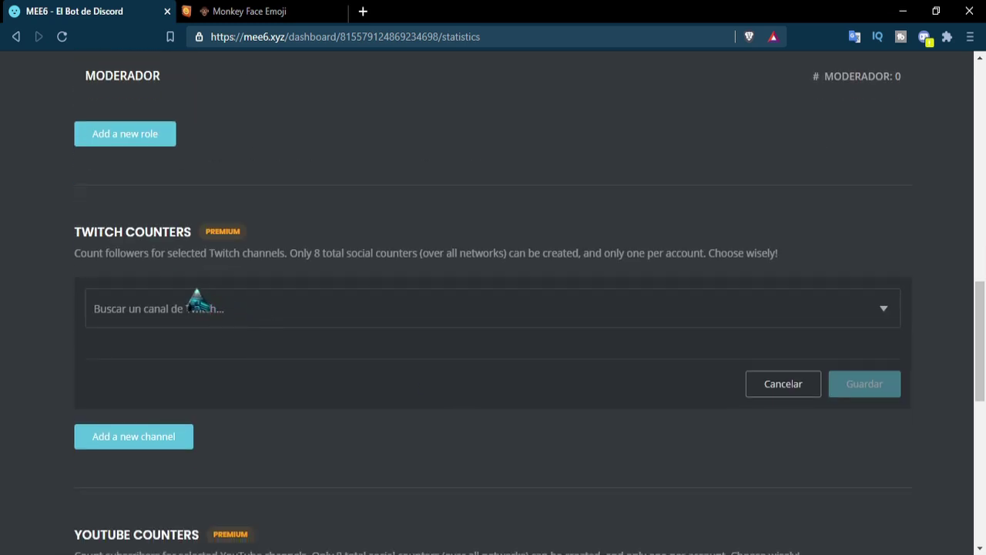
Search the YouTube counters for "naruto online" and select the first channel found for a new counter
scroll(341, 410, down, 1)
scroll(341, 405, down, 5)
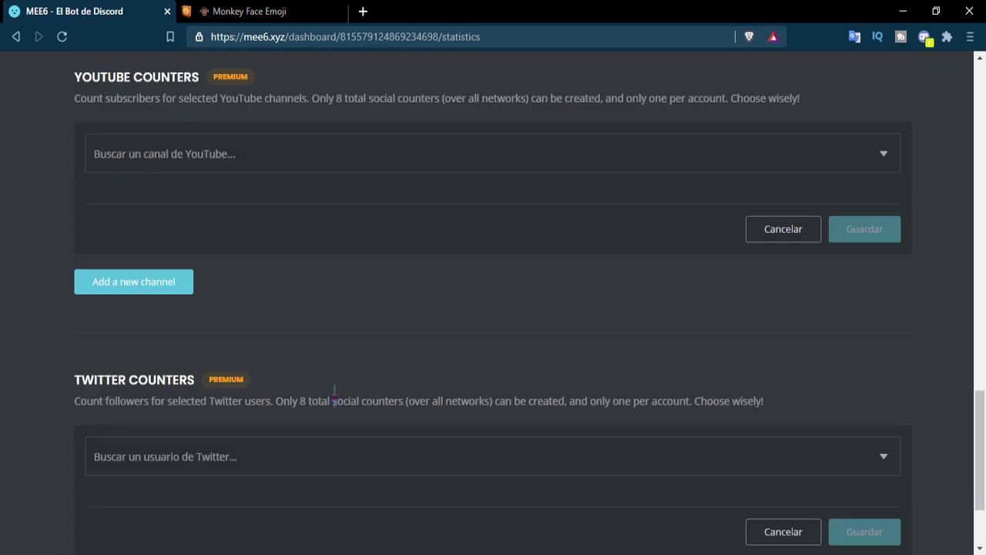
scroll(334, 388, up, 5)
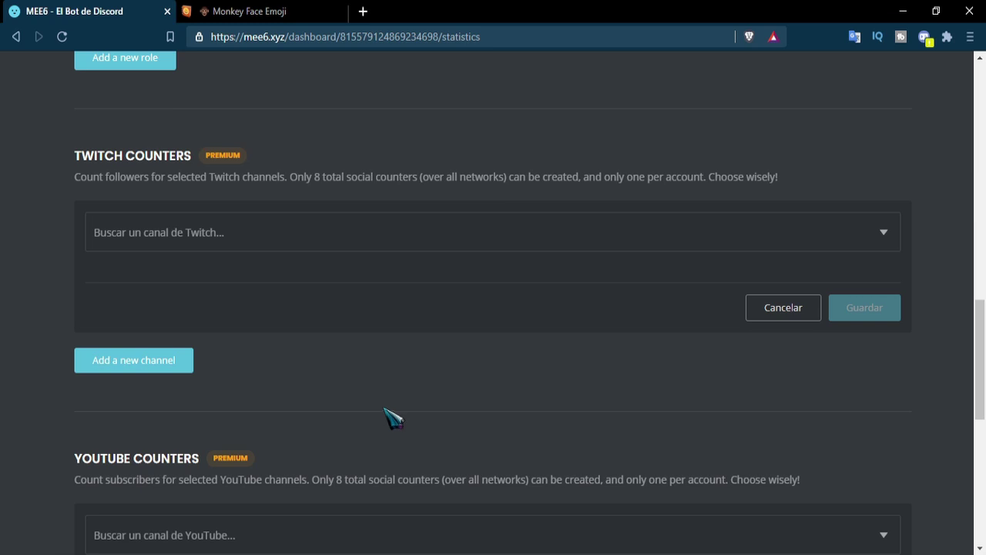
scroll(408, 408, down, 1)
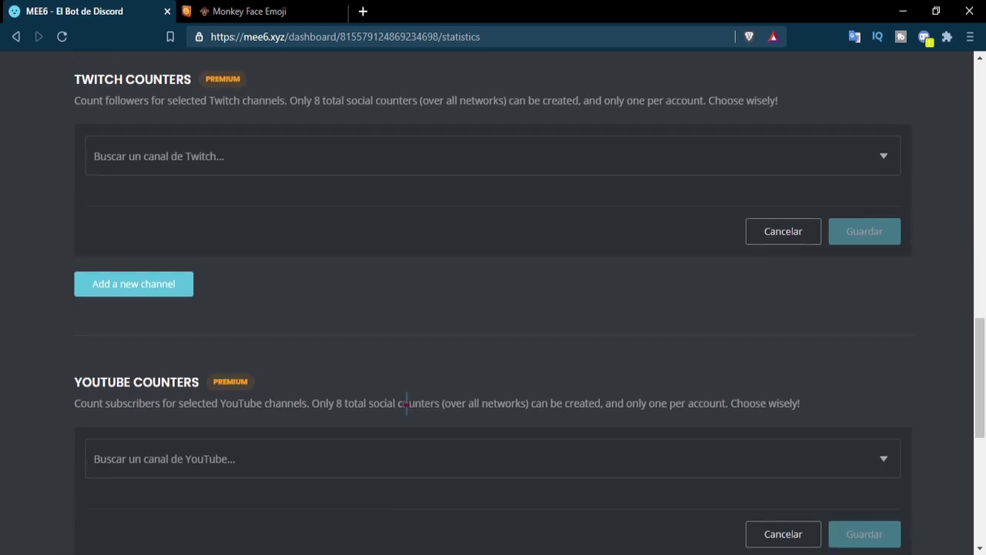
click(277, 470)
text(naruto online)
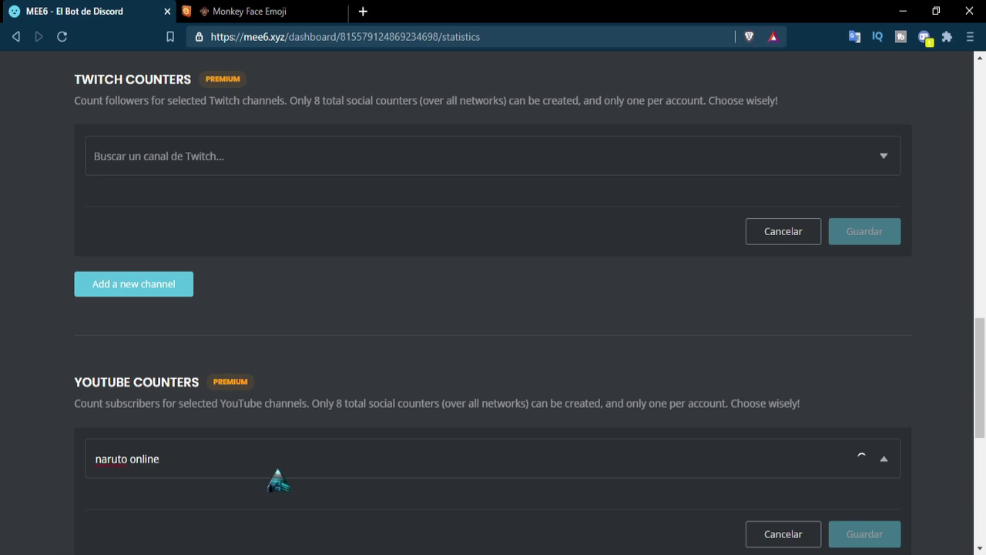
scroll(277, 474, down, 1)
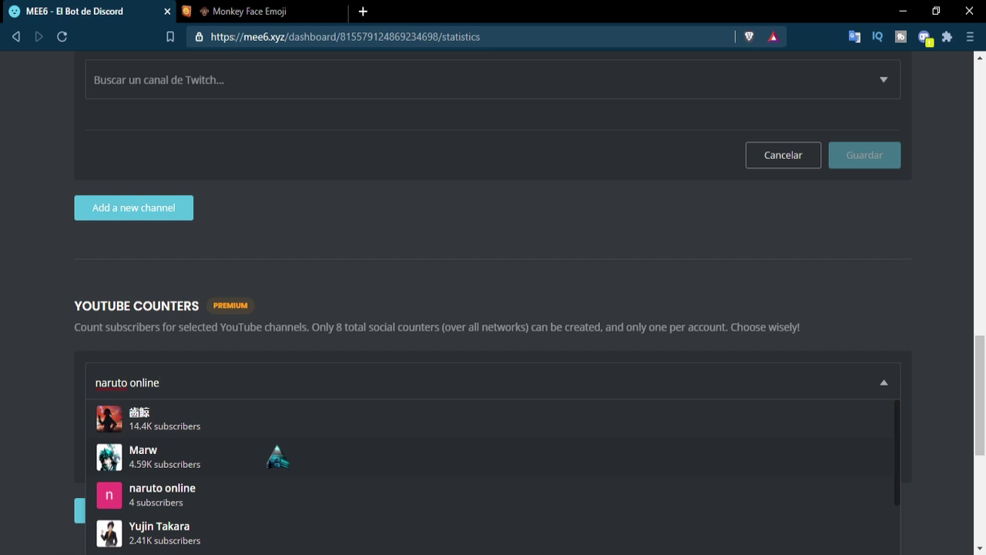
click(116, 420)
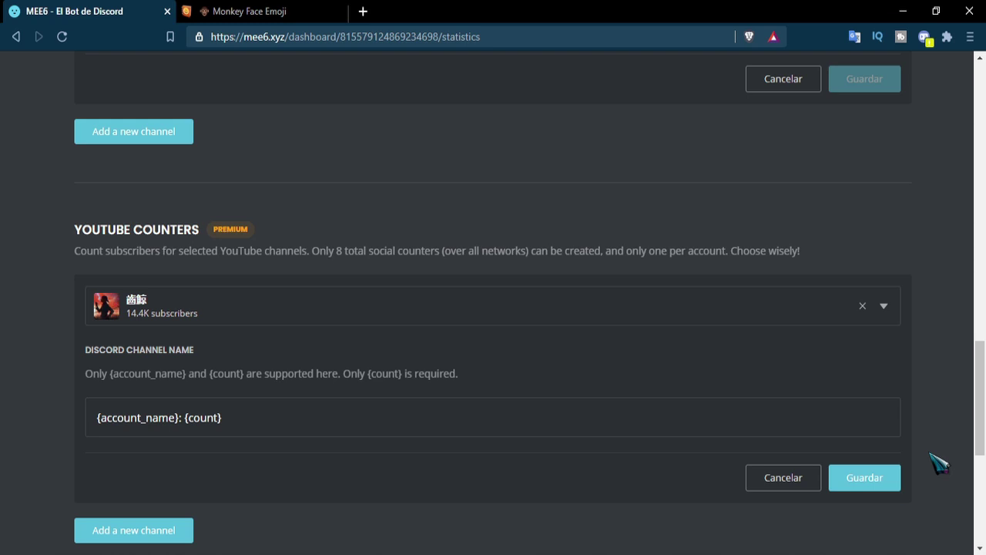
Review the saved basic and role counters and the social counter sections of the statistics page
scroll(938, 462, up, 6)
scroll(938, 467, down, 8)
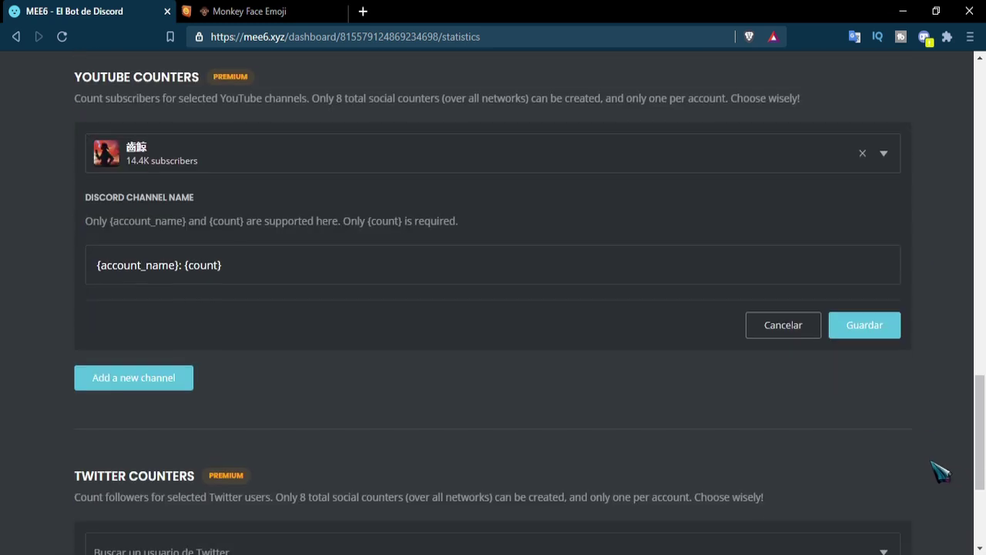
scroll(938, 472, up, 12)
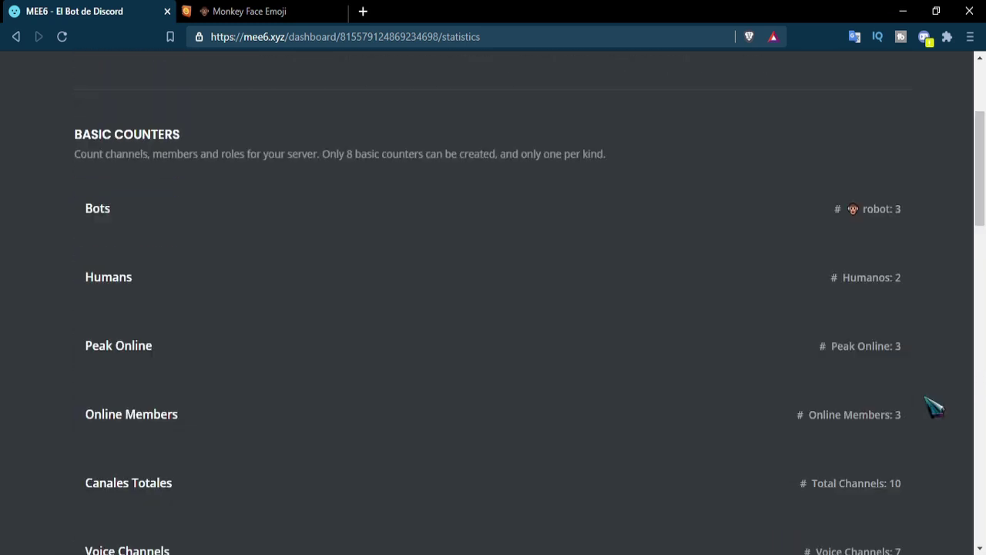
scroll(932, 407, down, 2)
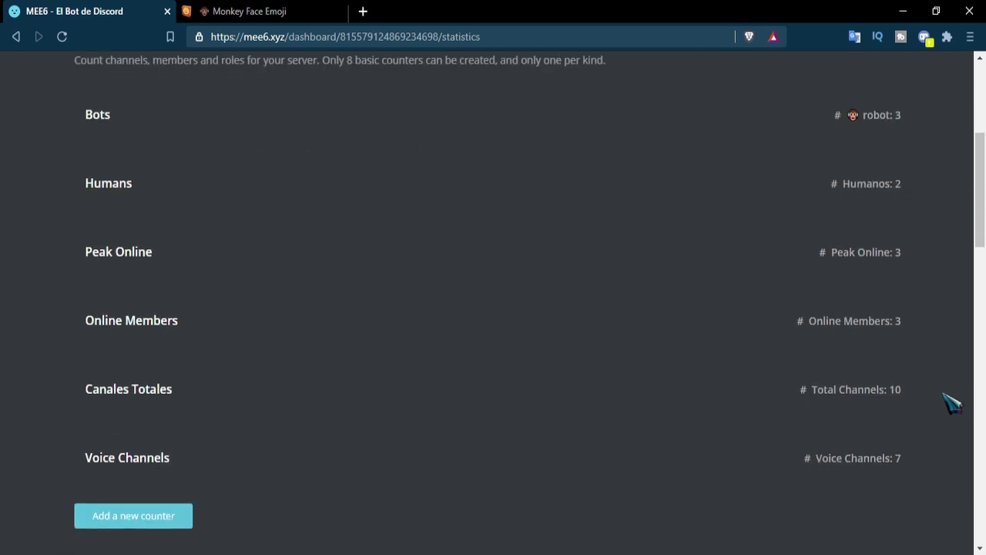
scroll(952, 403, down, 2)
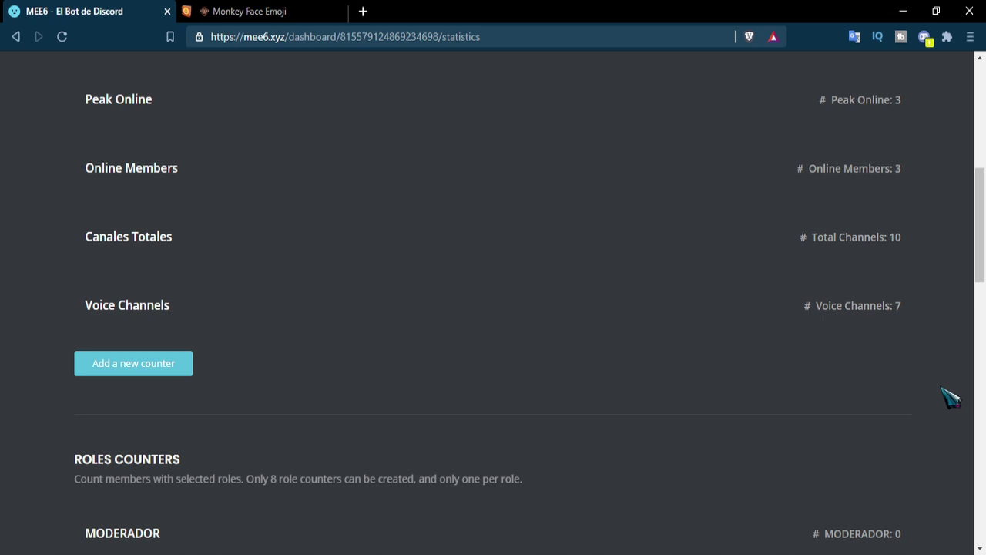
scroll(951, 397, down, 1)
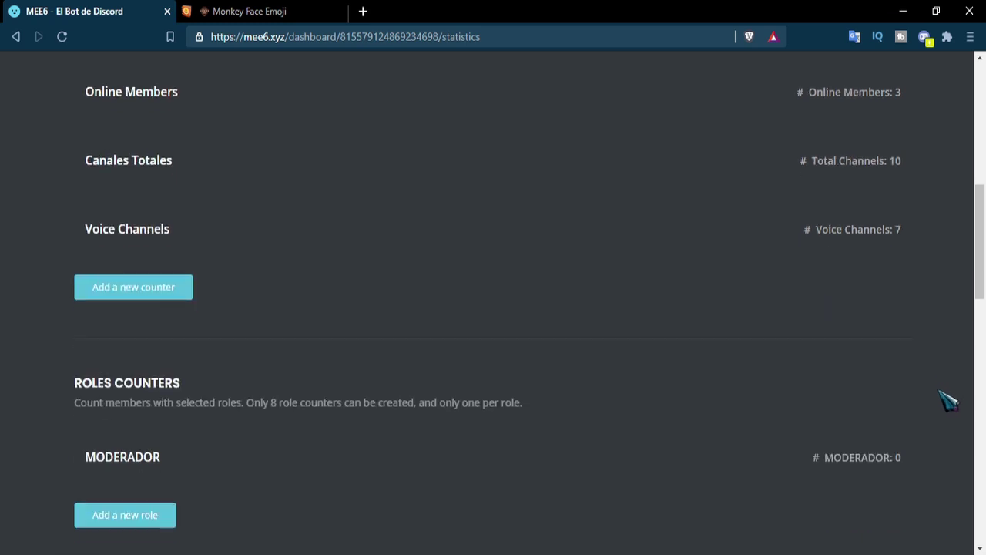
scroll(946, 401, down, 2)
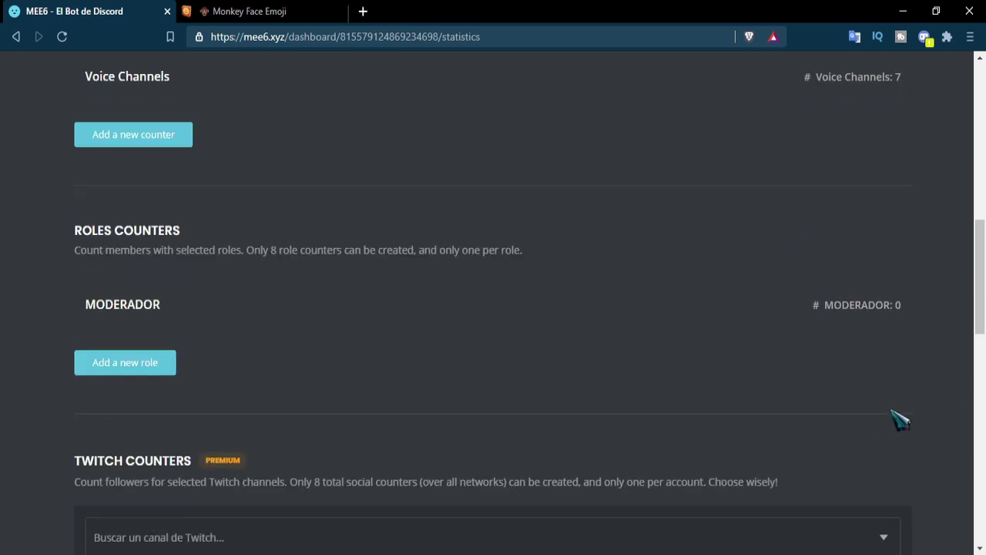